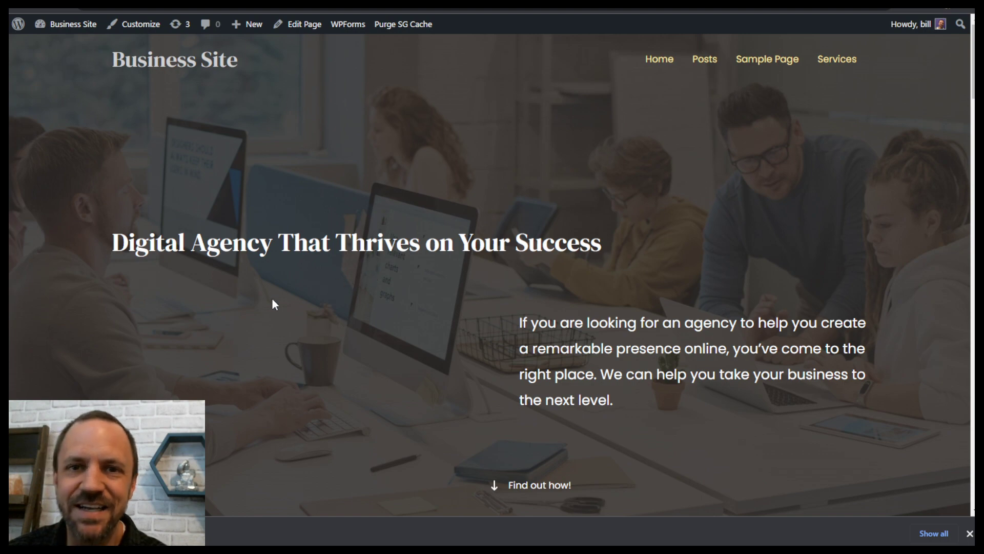
scroll(499, 235, down, 8)
scroll(500, 235, down, 6)
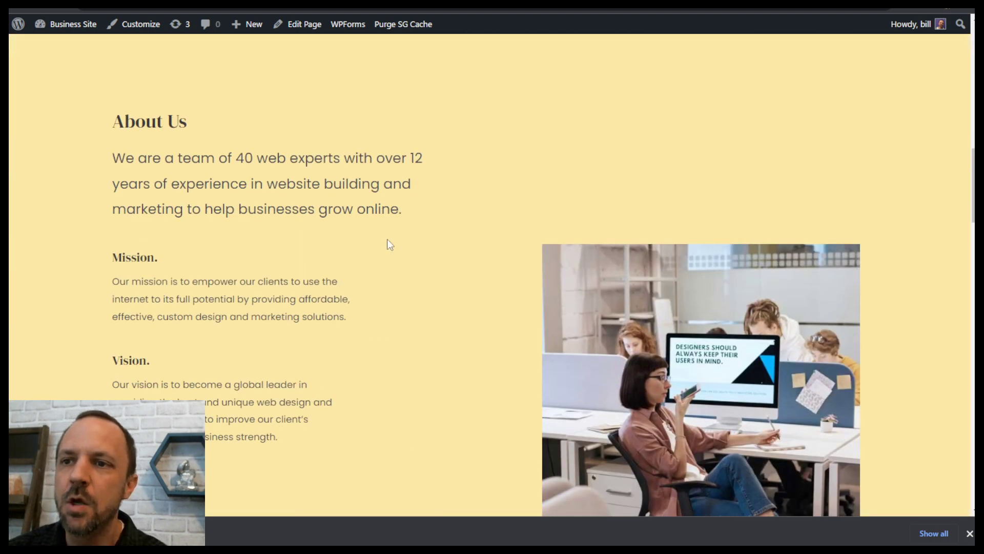
scroll(409, 239, down, 6)
scroll(415, 246, up, 10)
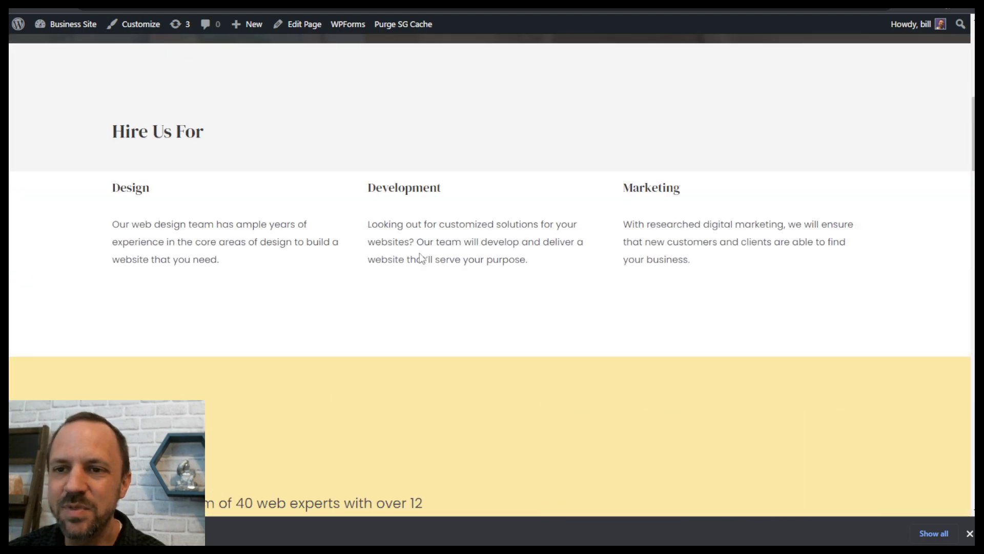
scroll(421, 260, up, 10)
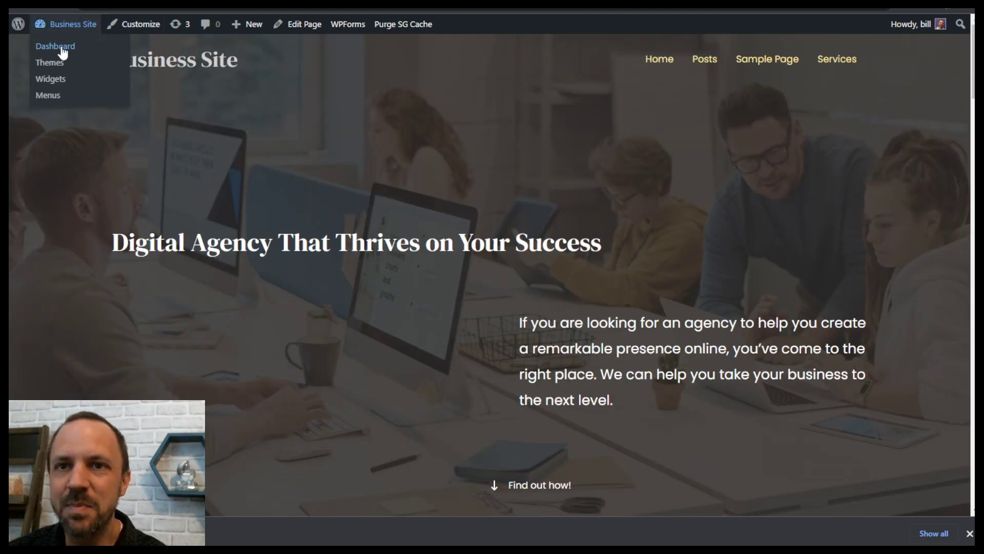
Go to the Dashboard and view Installed Plugins to confirm Spectra is active
click(64, 51)
mouse_move(43, 261)
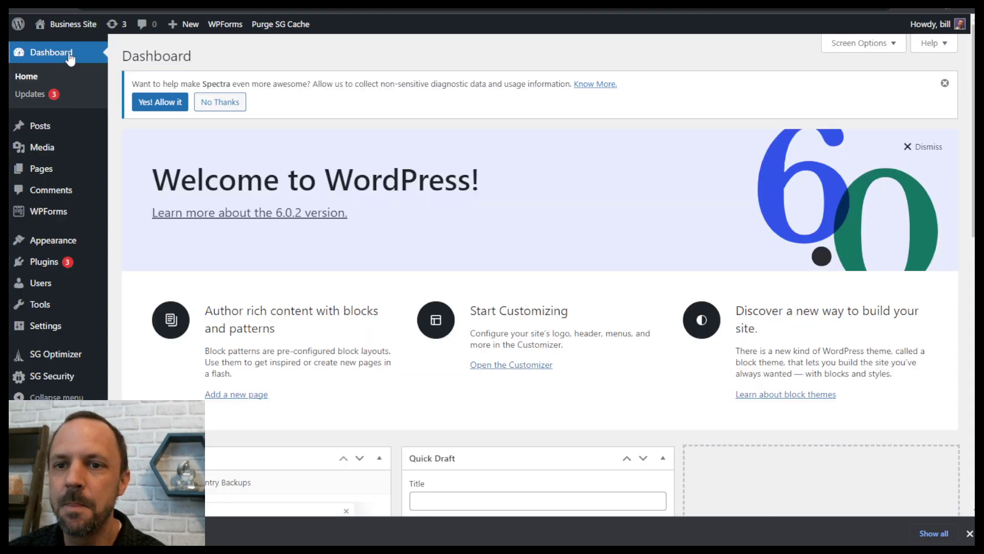
click(40, 262)
scroll(331, 273, down, 2)
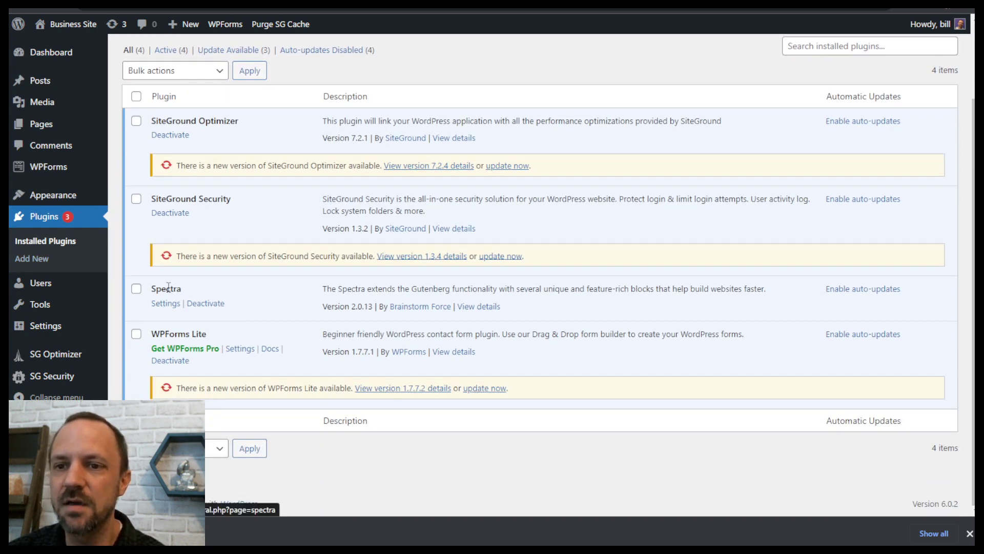
scroll(258, 274, up, 3)
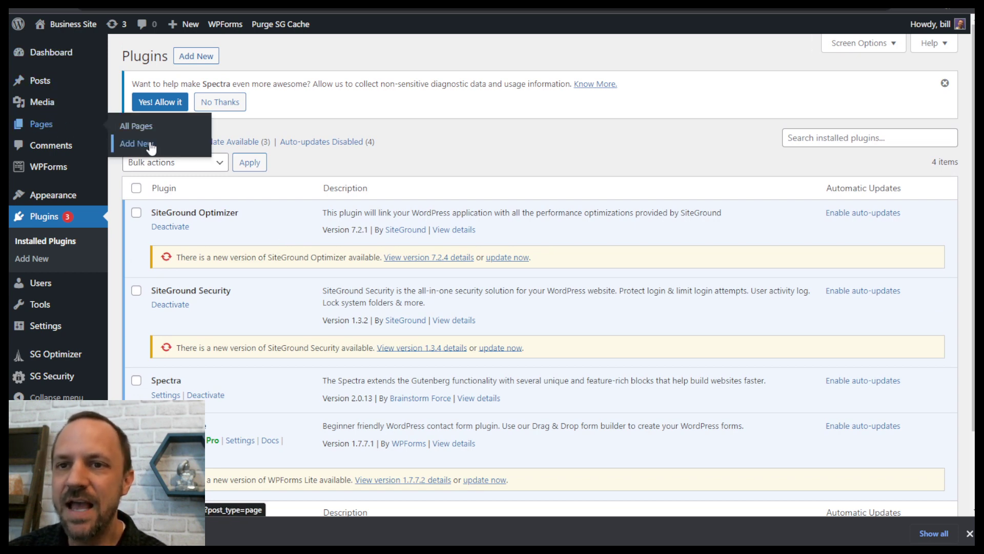
Add a new page and open the Digital Agency kit from the Template Kits library
click(148, 143)
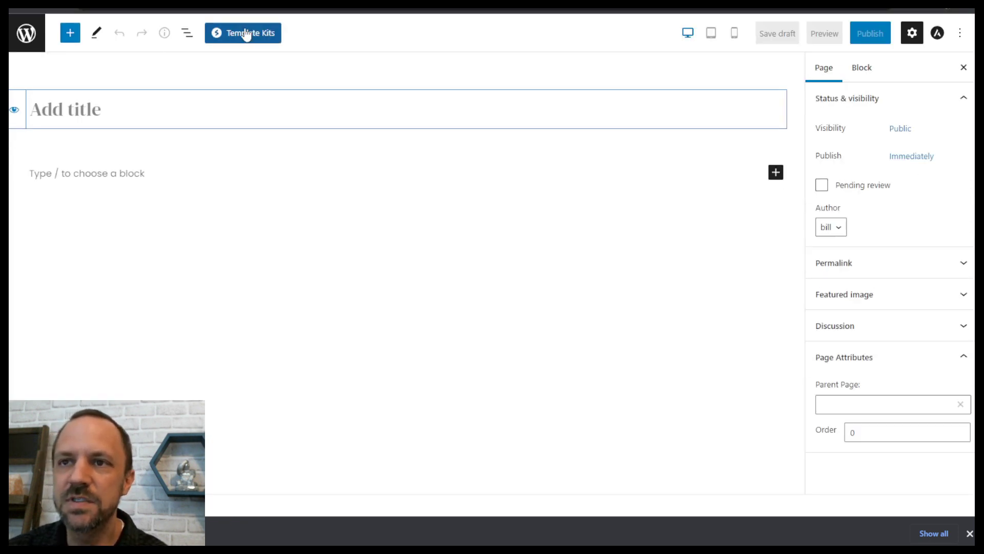
click(249, 35)
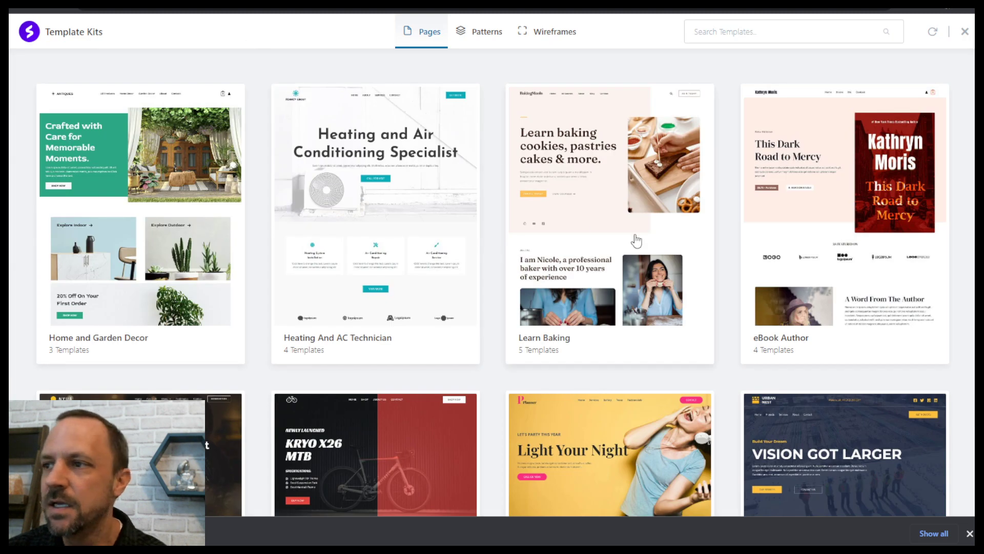
scroll(478, 214, down, 5)
scroll(476, 208, down, 5)
scroll(471, 219, down, 3)
scroll(471, 219, down, 5)
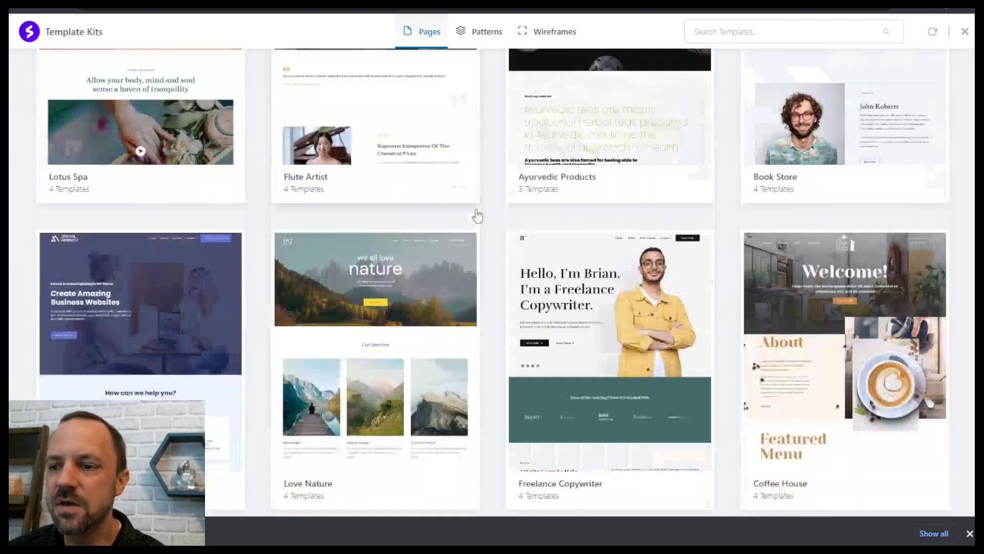
scroll(477, 230, down, 2)
scroll(480, 230, down, 3)
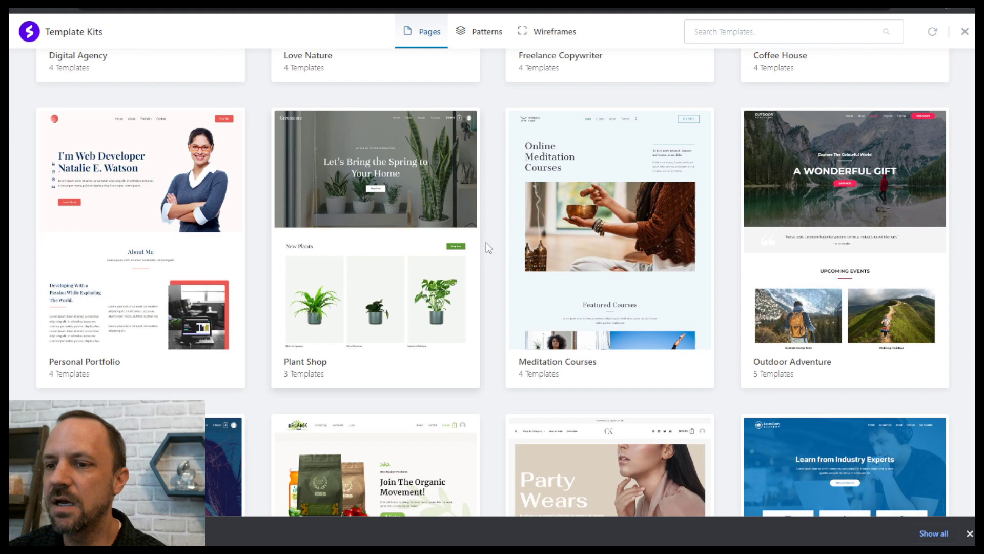
scroll(486, 242, down, 4)
scroll(511, 249, down, 4)
scroll(509, 249, down, 4)
scroll(509, 249, down, 2)
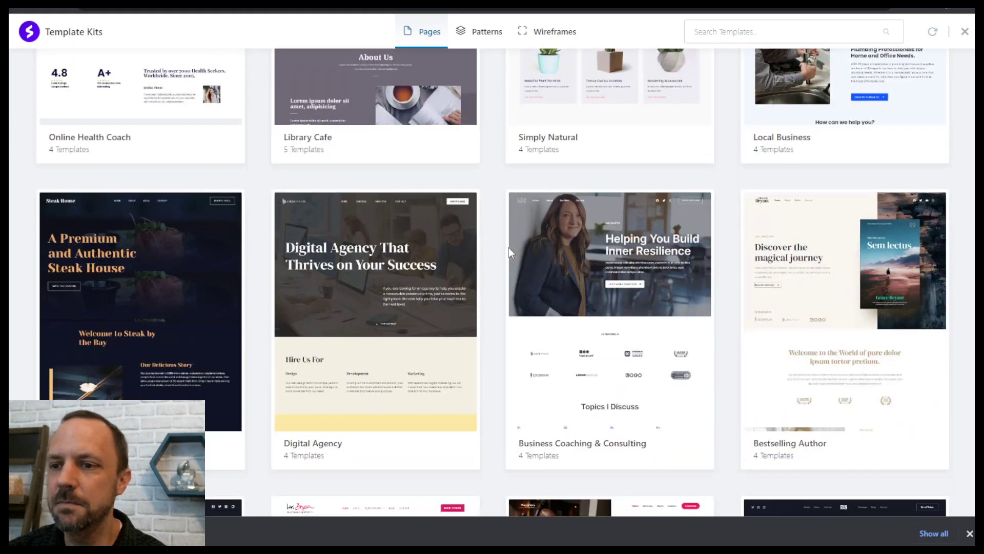
click(385, 296)
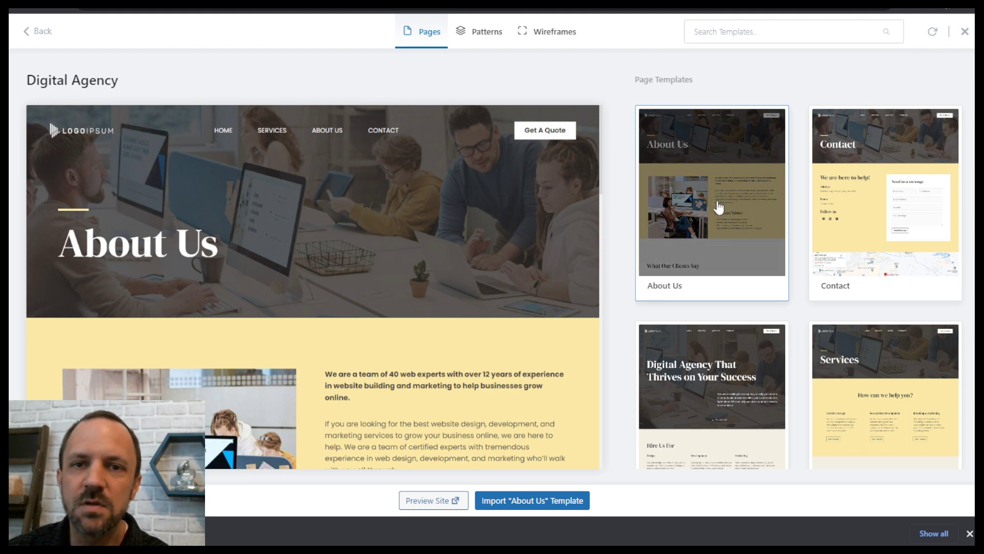
Preview the whole Digital Agency site and show its colour and font options panel
click(433, 502)
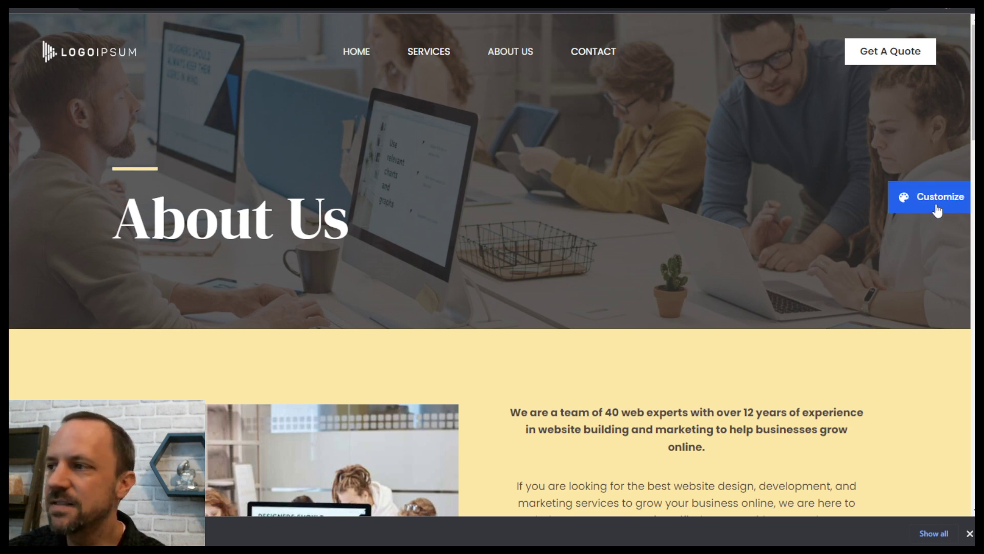
click(937, 208)
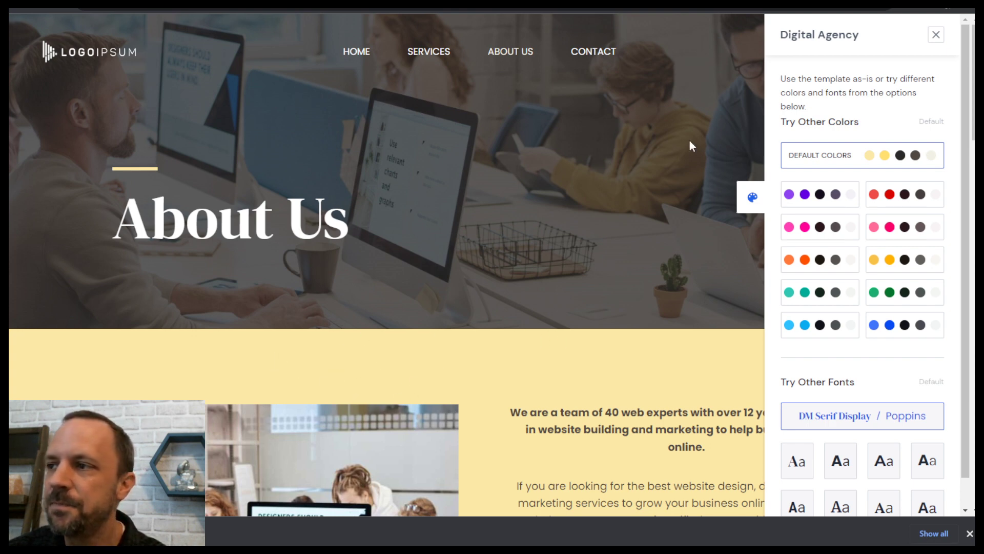
Inspect the options panel with browser DevTools and the element picker, then close DevTools
right_click(646, 159)
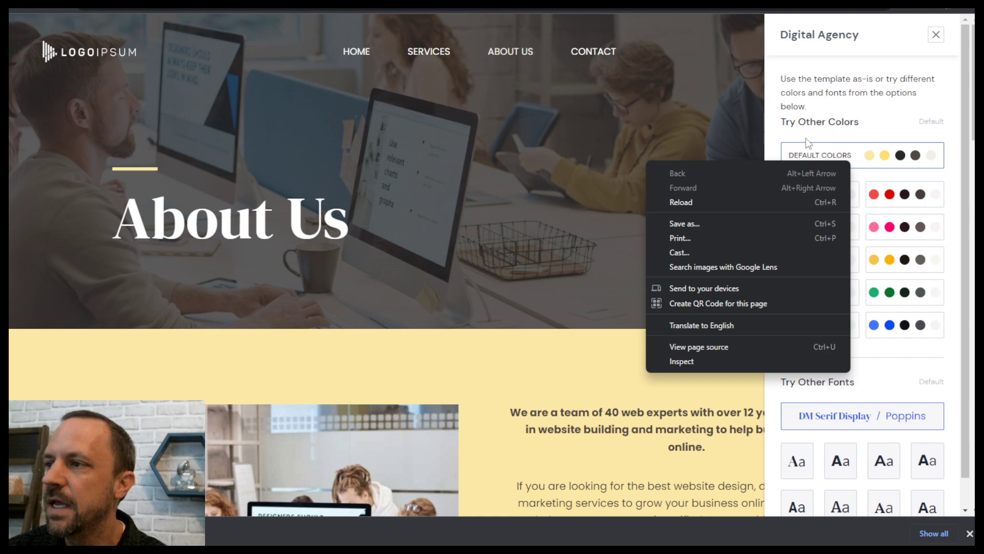
right_click(771, 144)
click(838, 345)
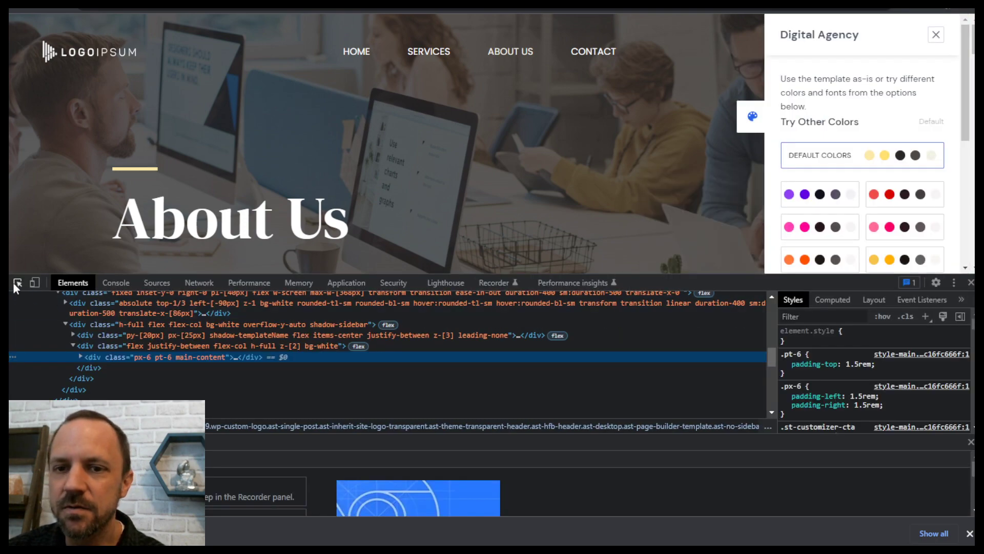
click(18, 283)
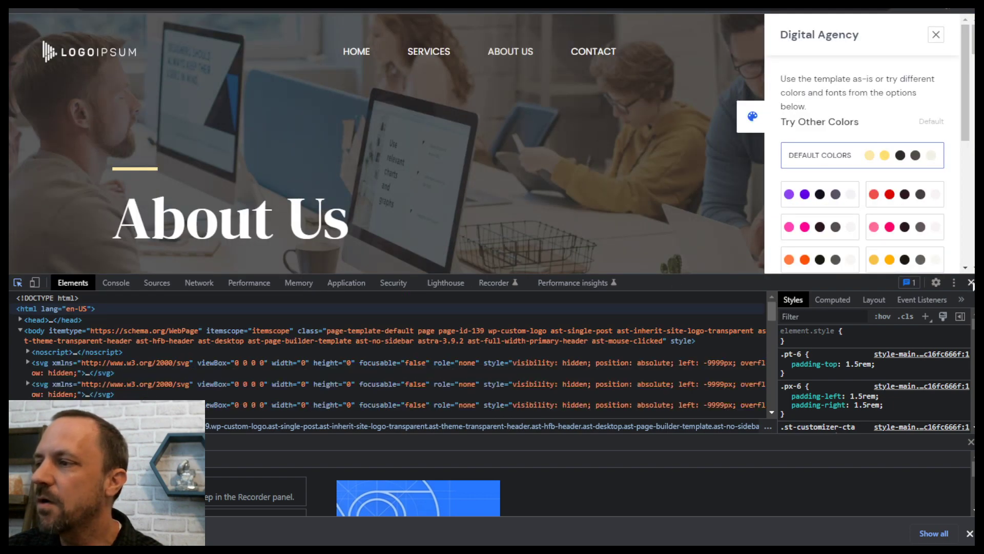
key(F12)
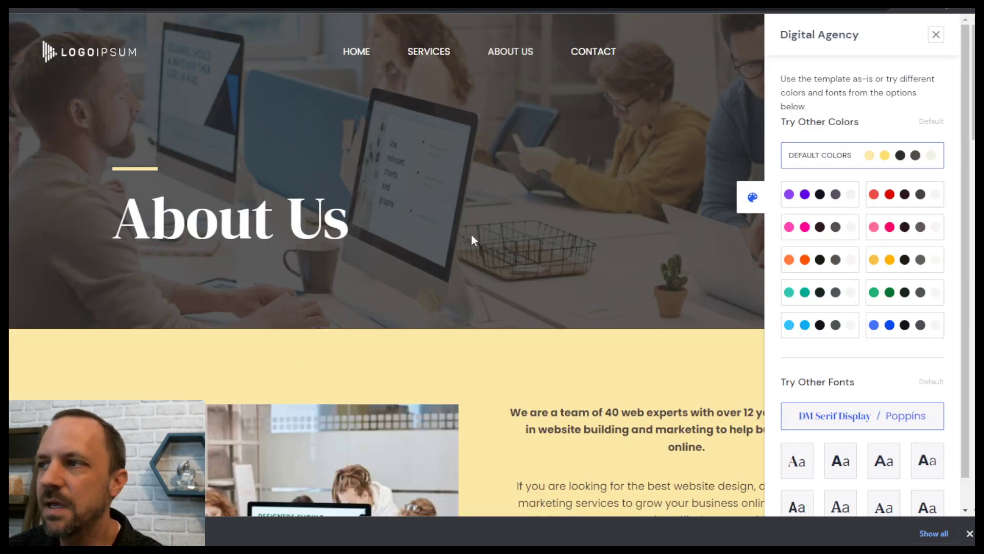
Close the colour options, leave the site preview and close the Template Kits library
click(936, 35)
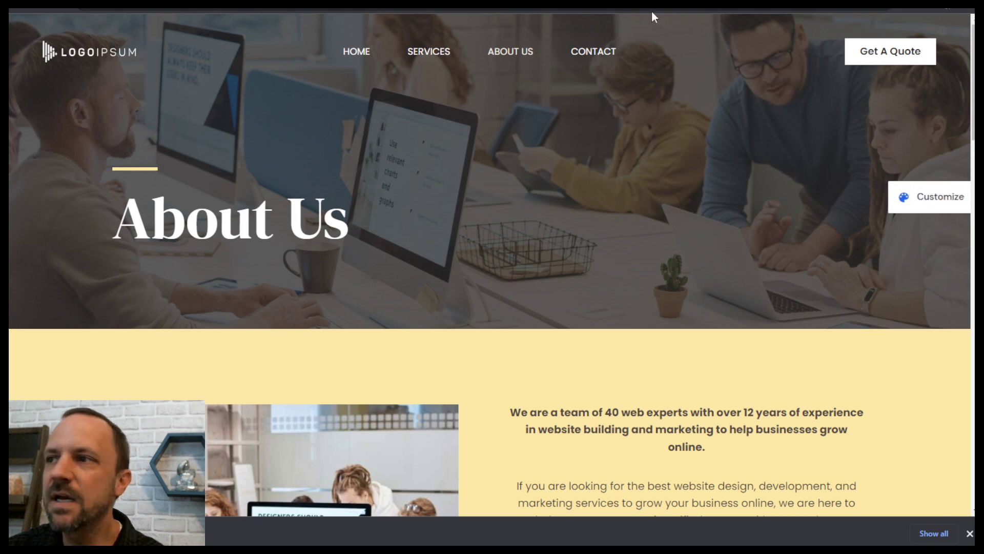
key(Escape)
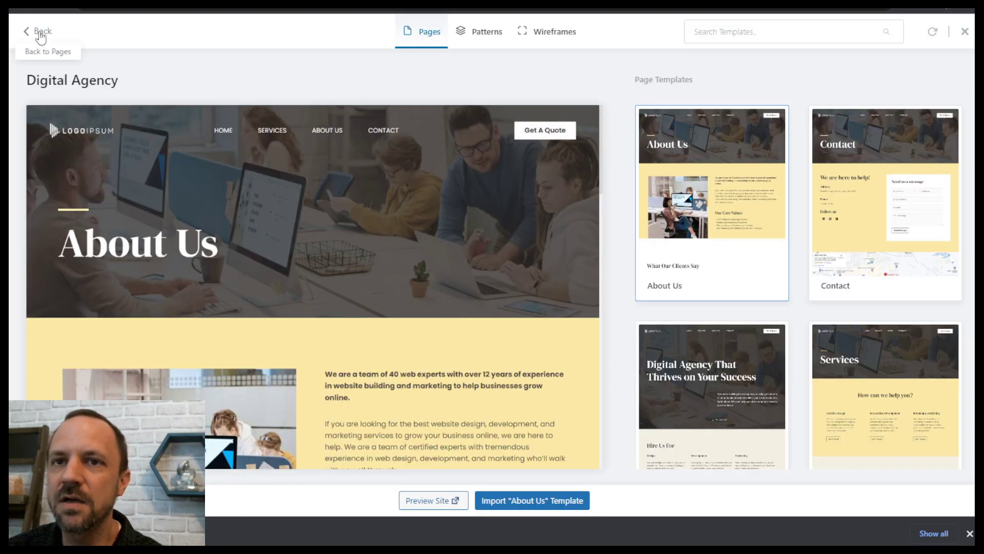
click(35, 32)
click(965, 32)
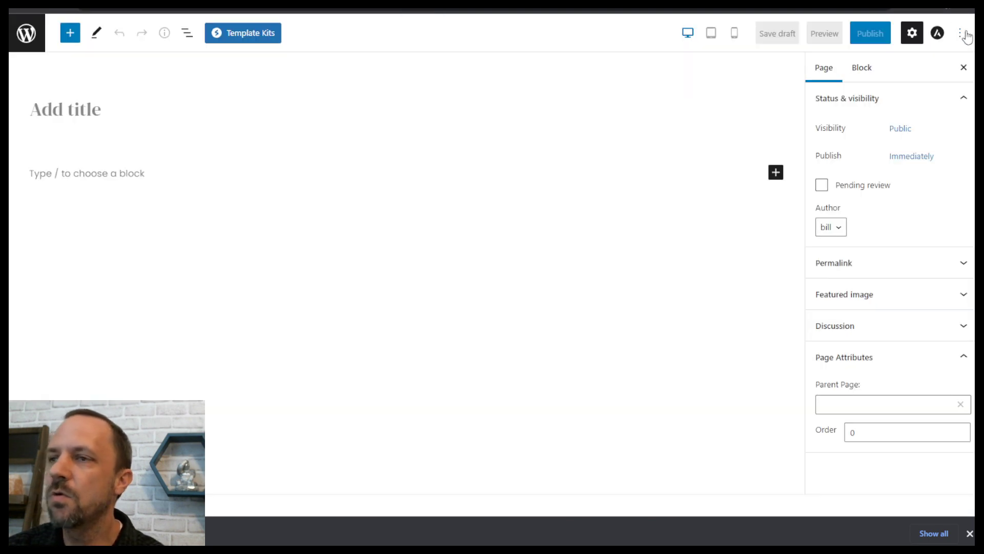
Leave the editor and open the Customizer for the Business Site theme from Appearance > Themes
click(27, 33)
click(47, 237)
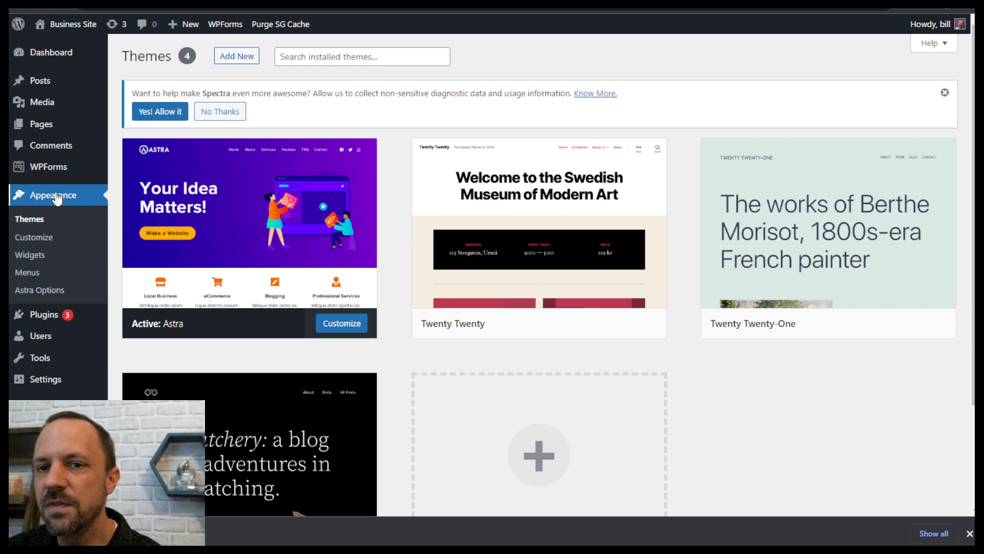
click(34, 237)
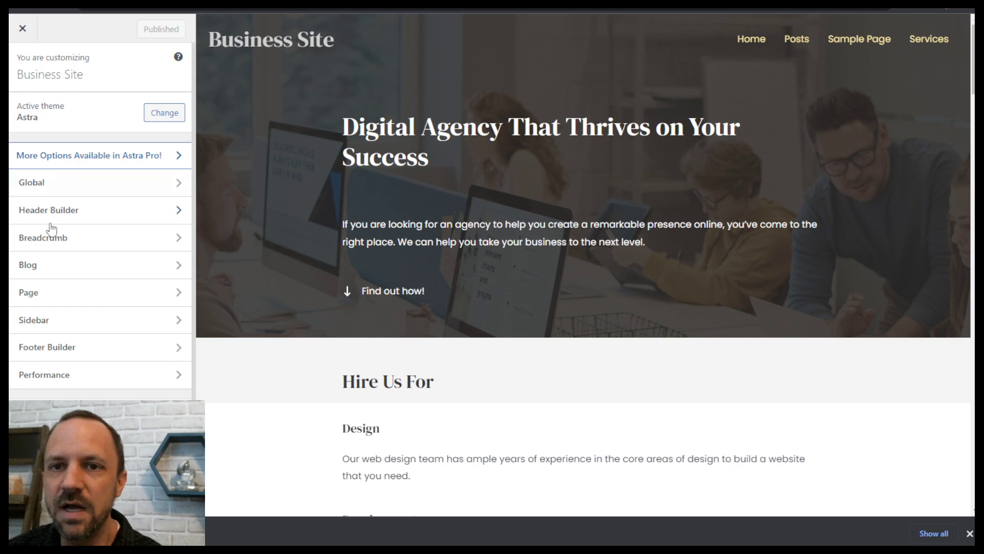
Open the Astra Global settings and its colour palette options
right_click(47, 190)
click(34, 184)
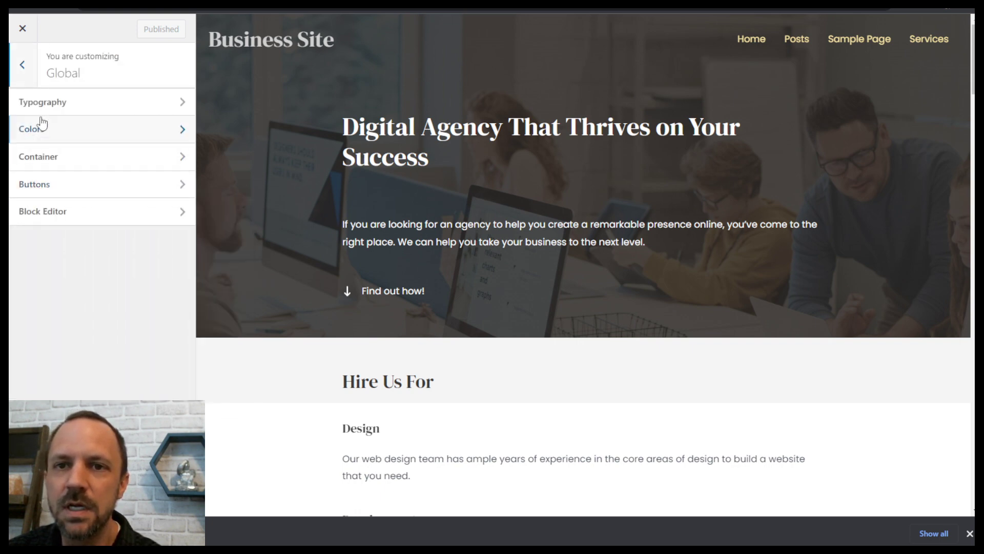
click(70, 130)
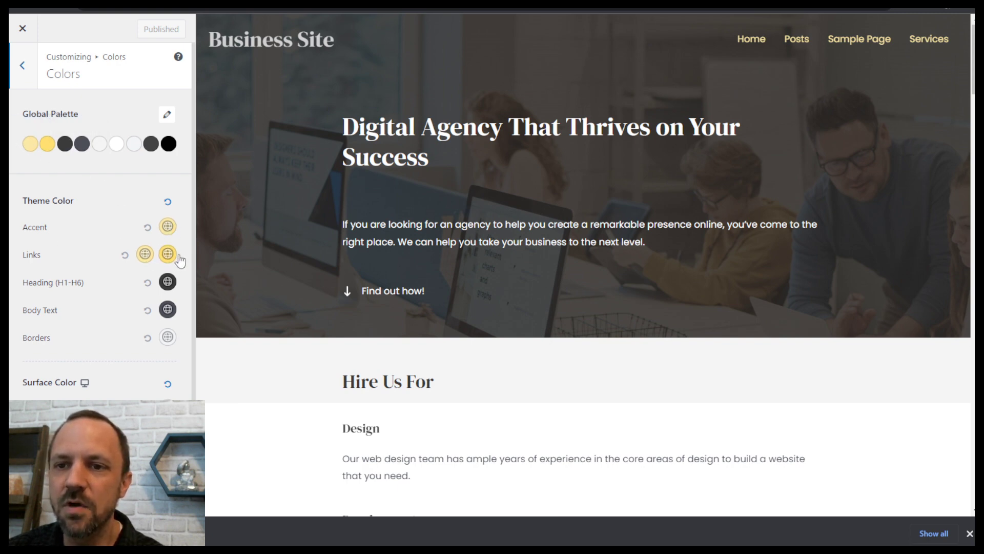
Set the Accent colour to the first global palette swatch, publish, and return to Global
click(168, 227)
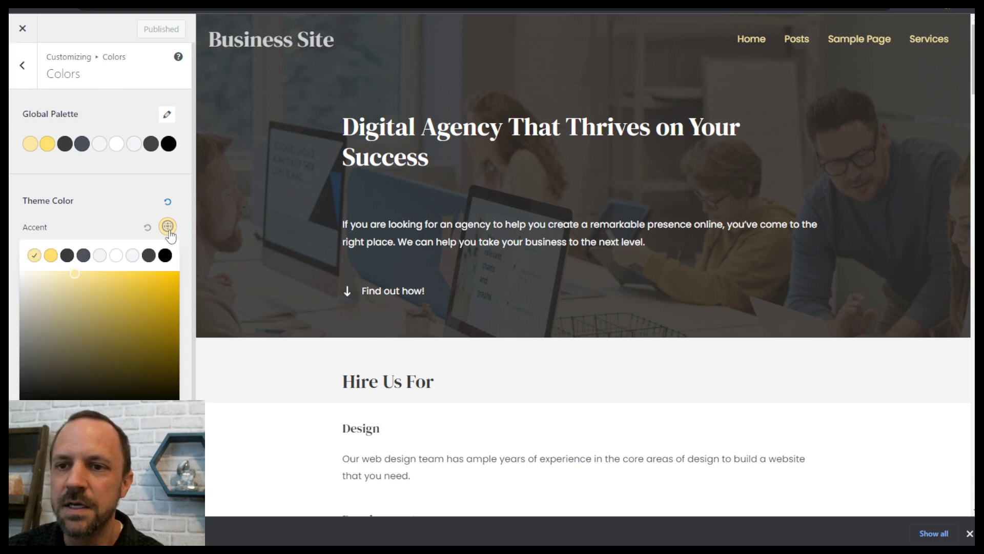
click(50, 257)
click(34, 256)
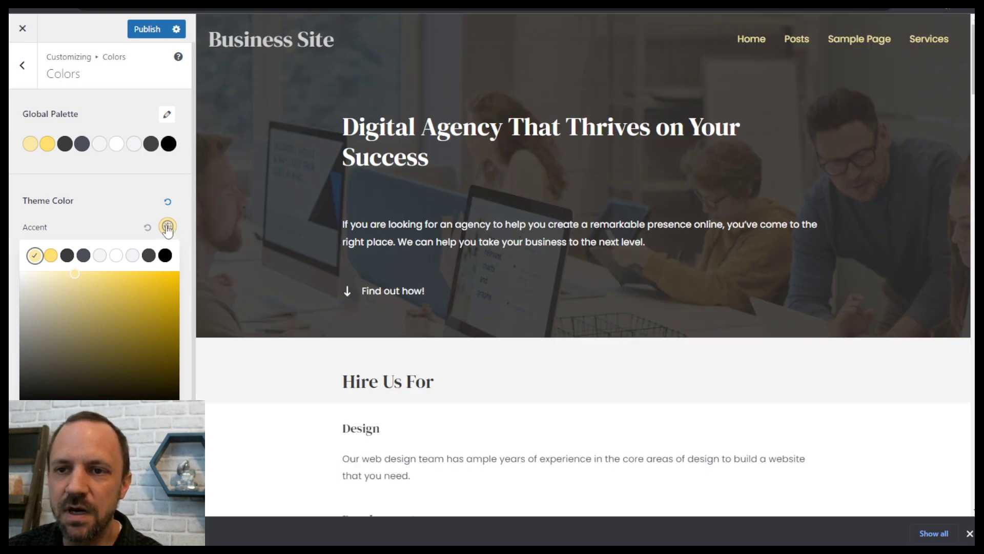
click(148, 230)
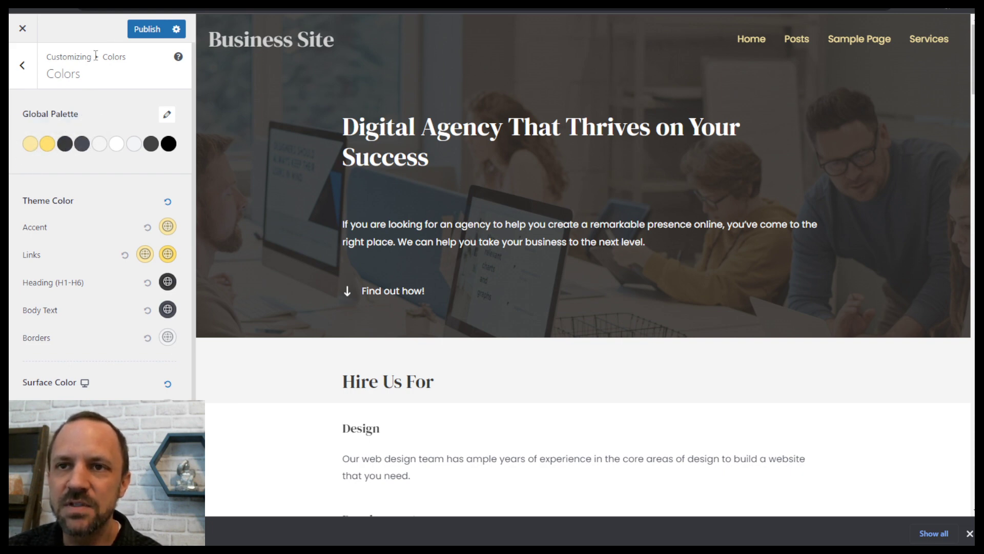
click(147, 29)
click(23, 66)
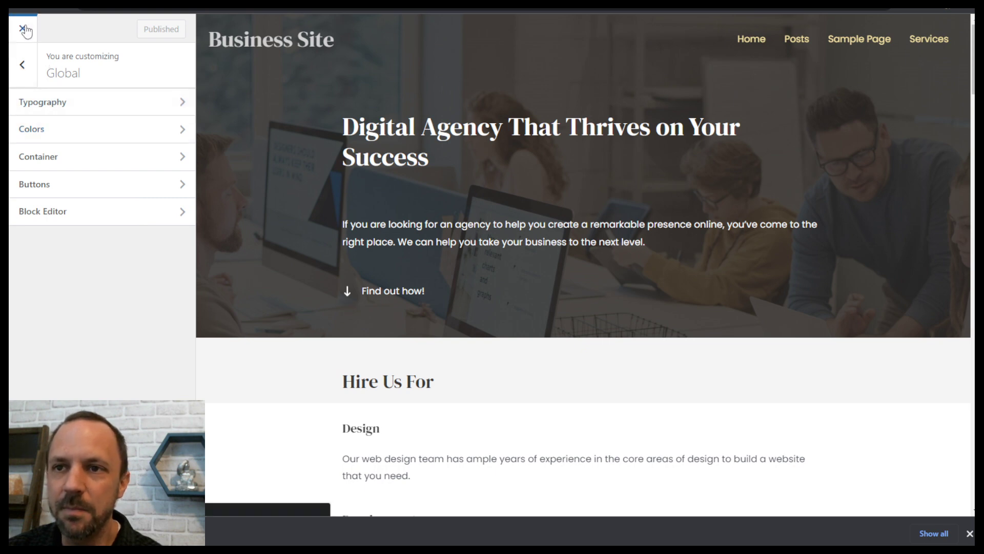
Close the Customizer and open the Home page for editing from the Pages list
click(22, 28)
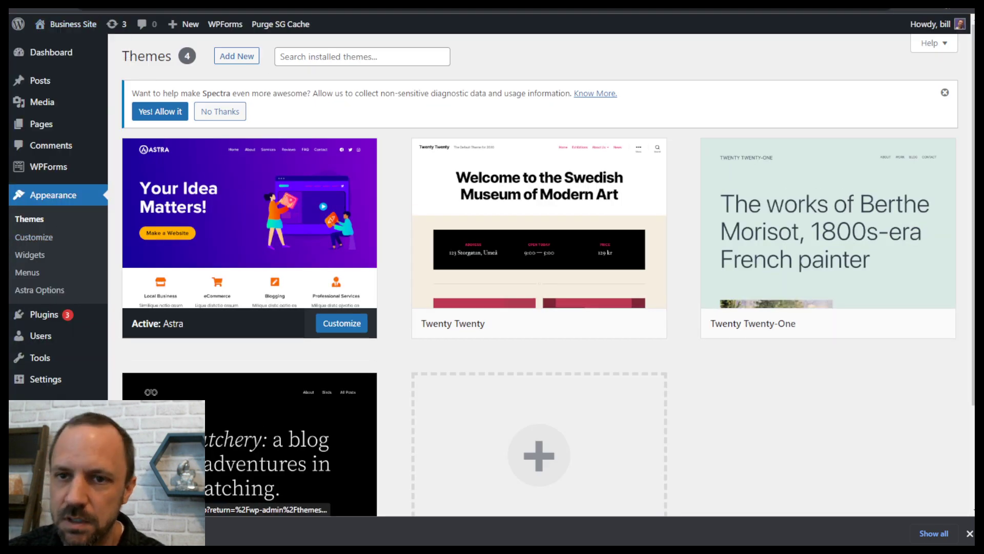
mouse_move(40, 124)
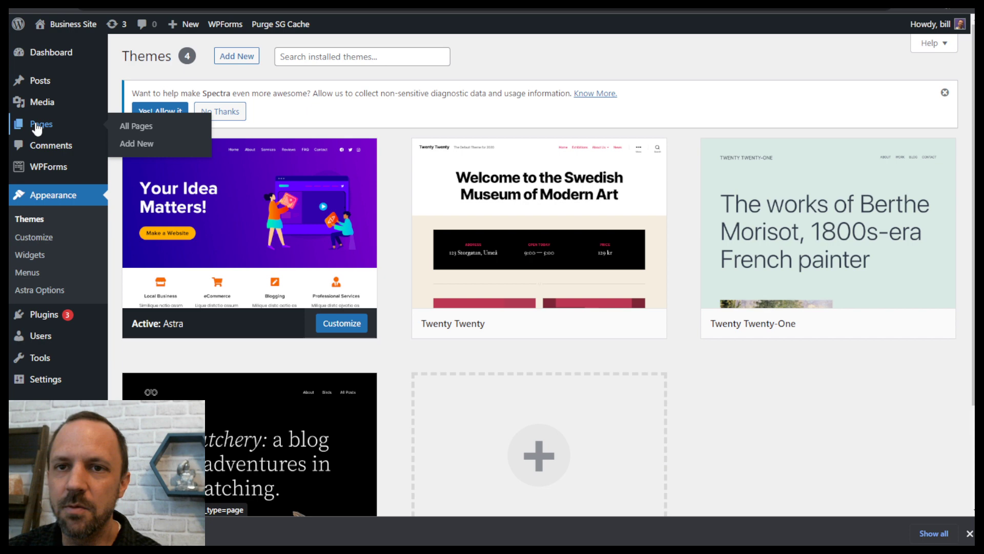
click(37, 124)
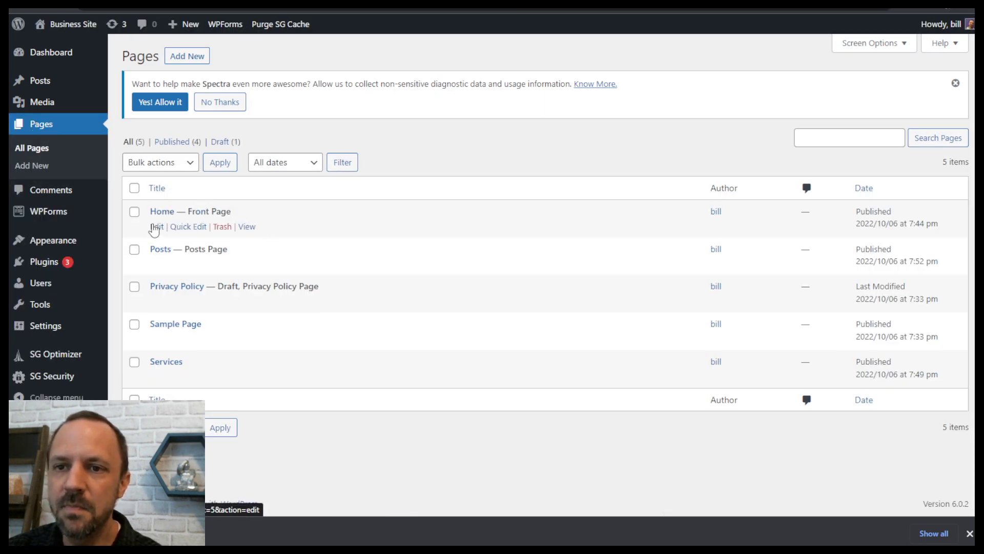
click(157, 227)
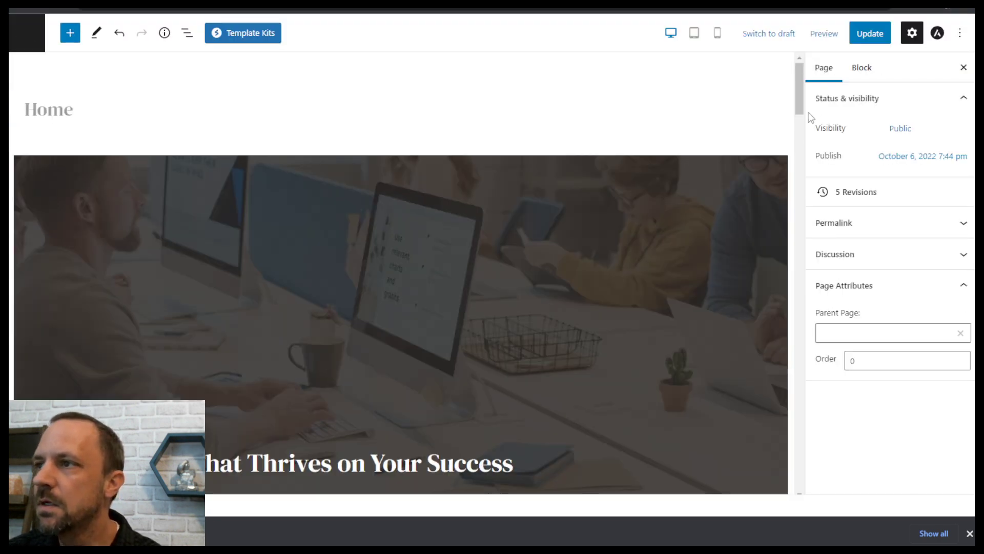
Use List View to select and expand the About Us container
click(187, 33)
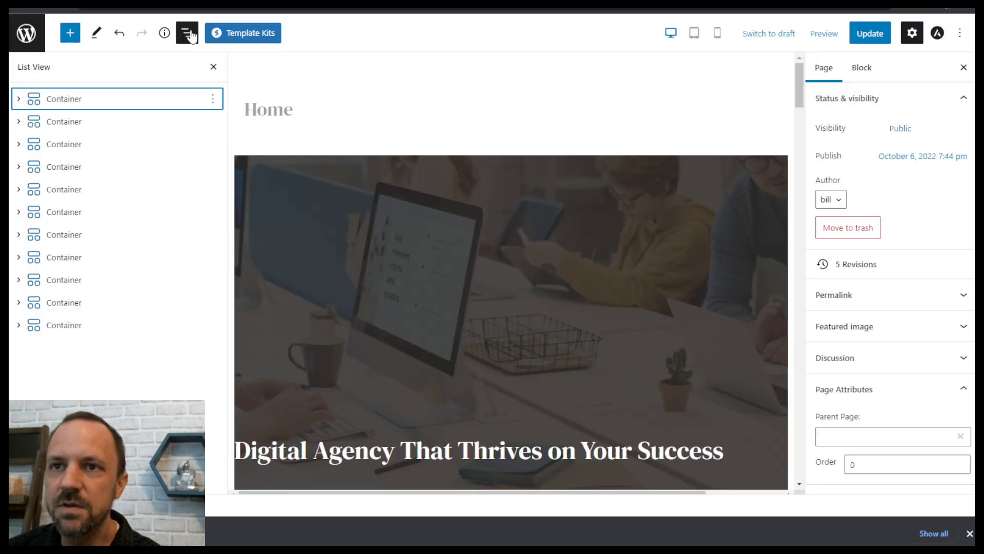
click(60, 122)
click(68, 168)
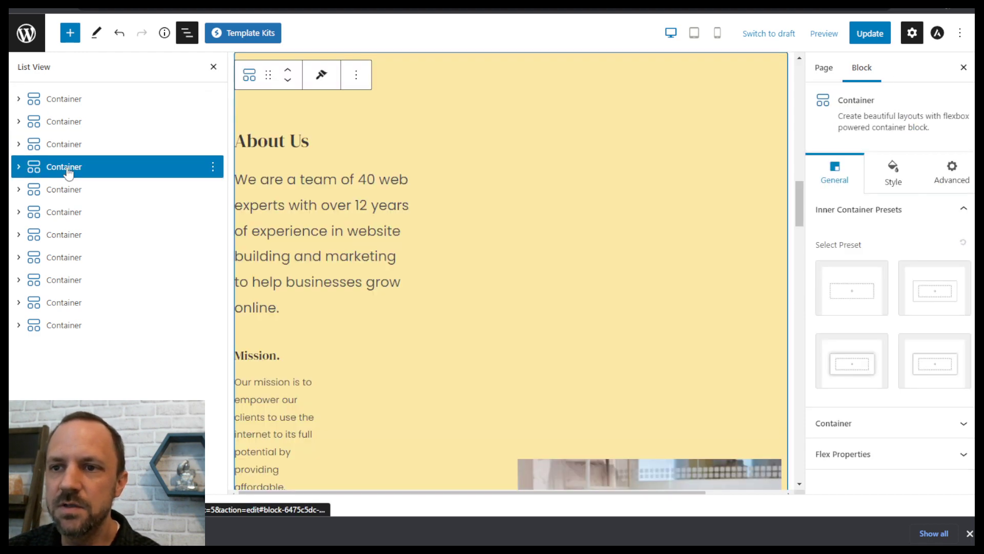
click(19, 167)
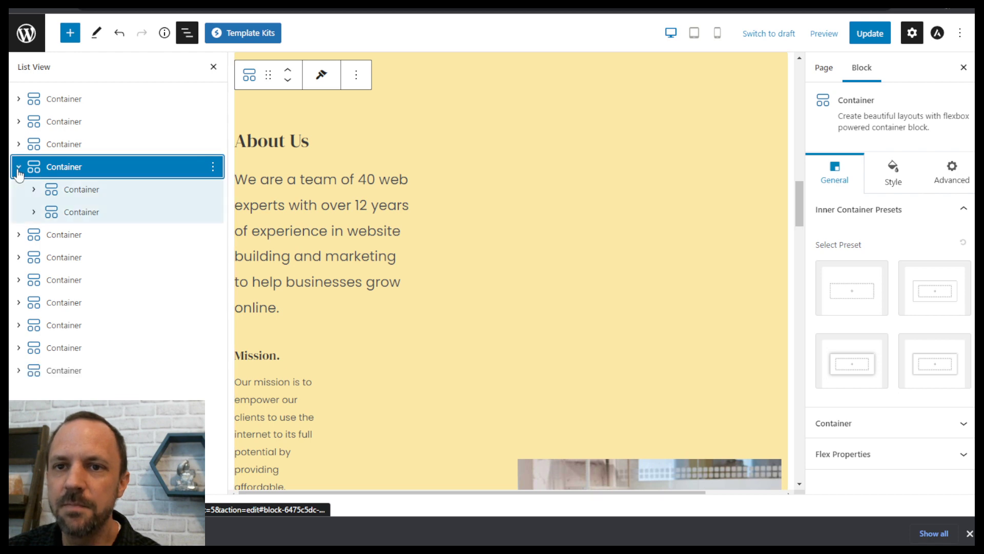
Switch the Block sidebar to the container's Style settings showing background colour
click(824, 68)
click(862, 67)
click(824, 68)
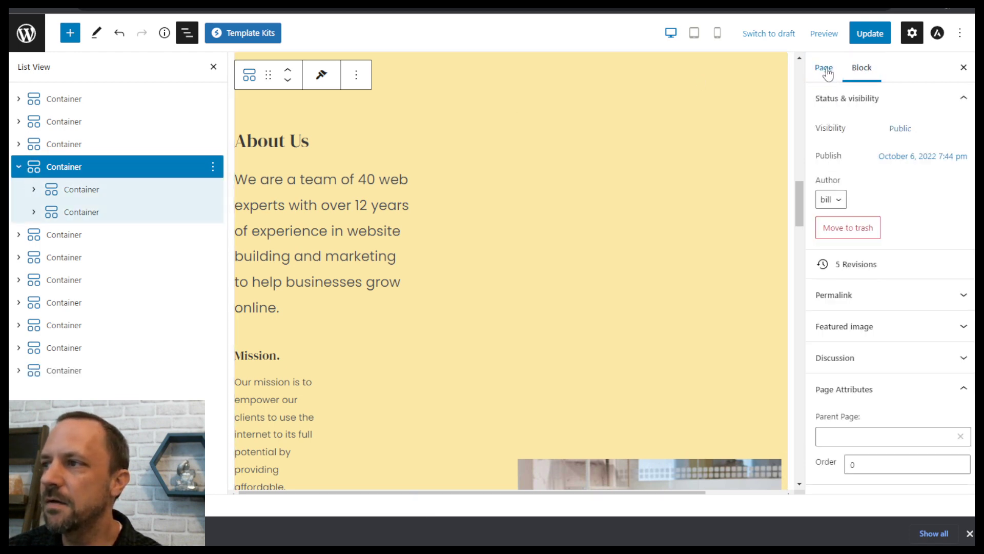
click(861, 67)
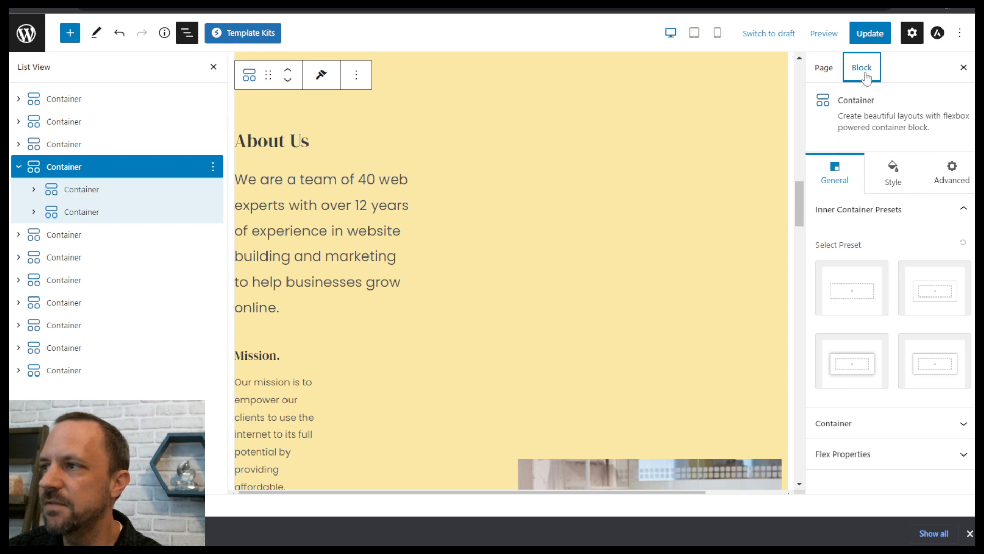
click(894, 179)
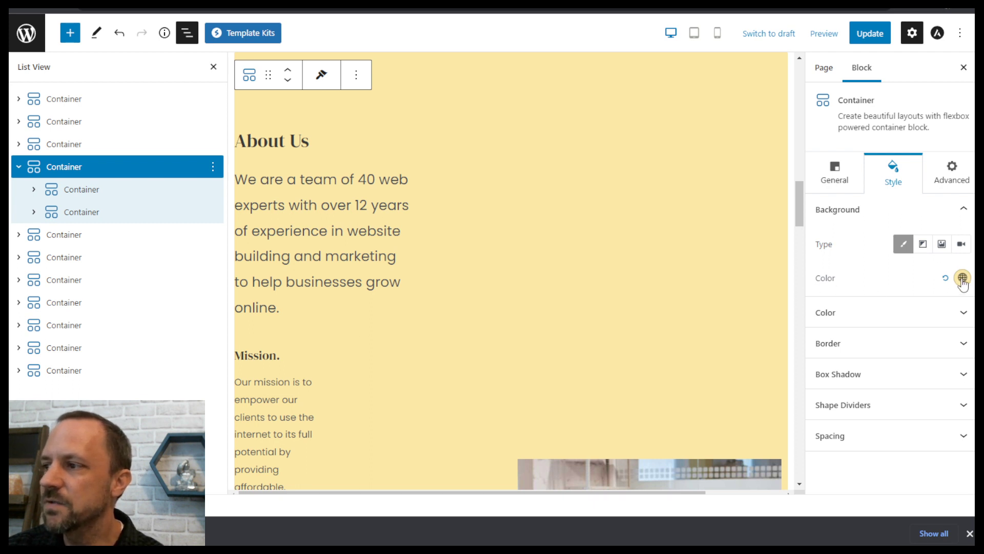
Try background palette colour #FFE070, then set it back to pale yellow #FBEBA6
click(963, 279)
click(964, 281)
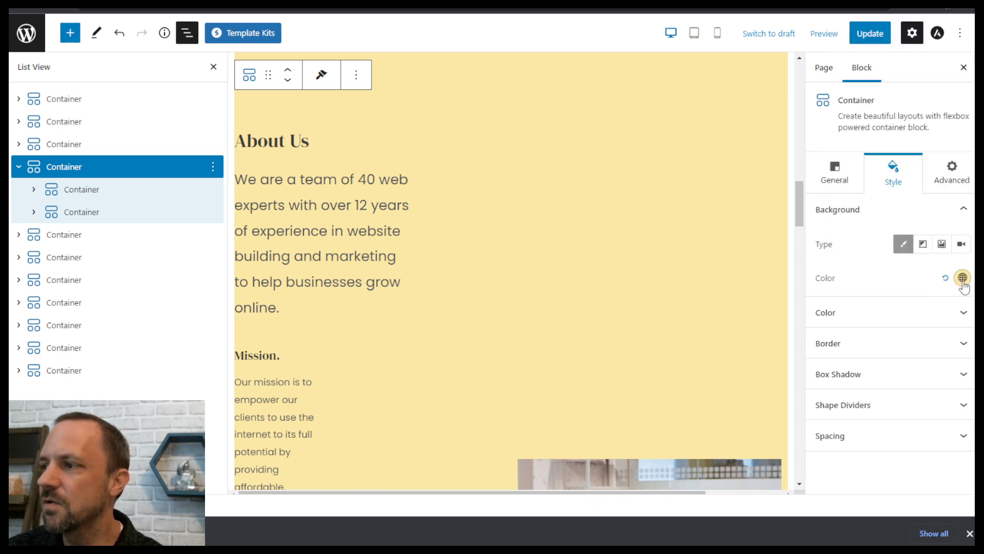
click(962, 282)
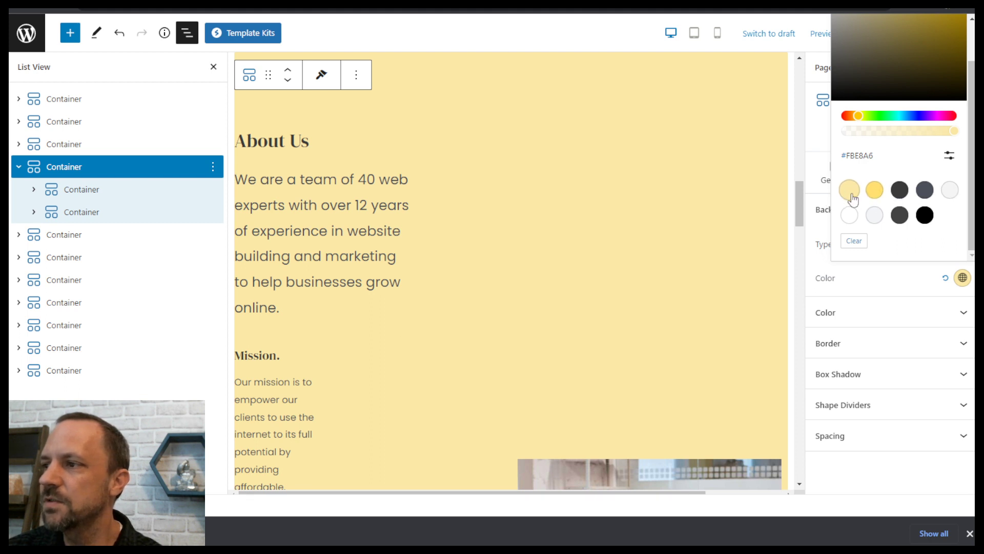
click(874, 191)
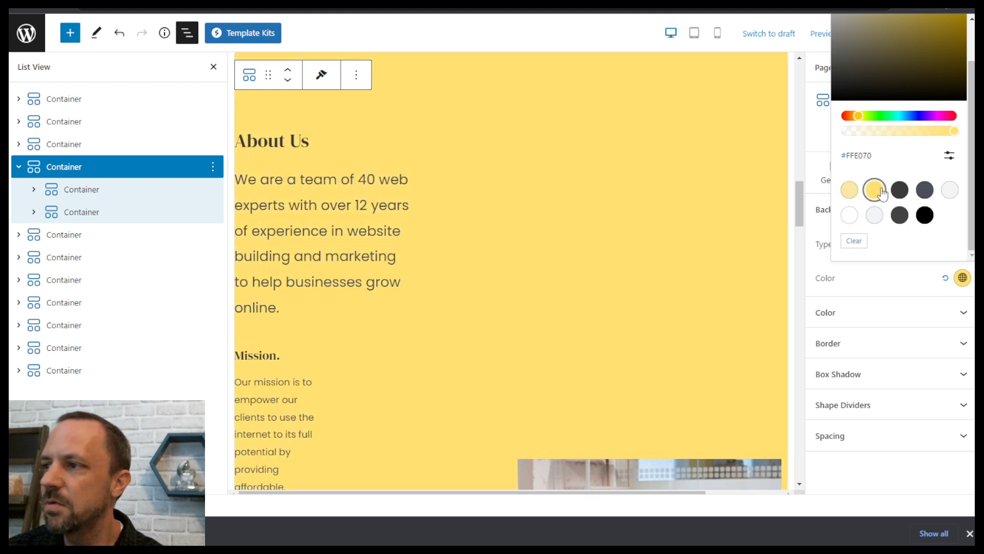
click(850, 190)
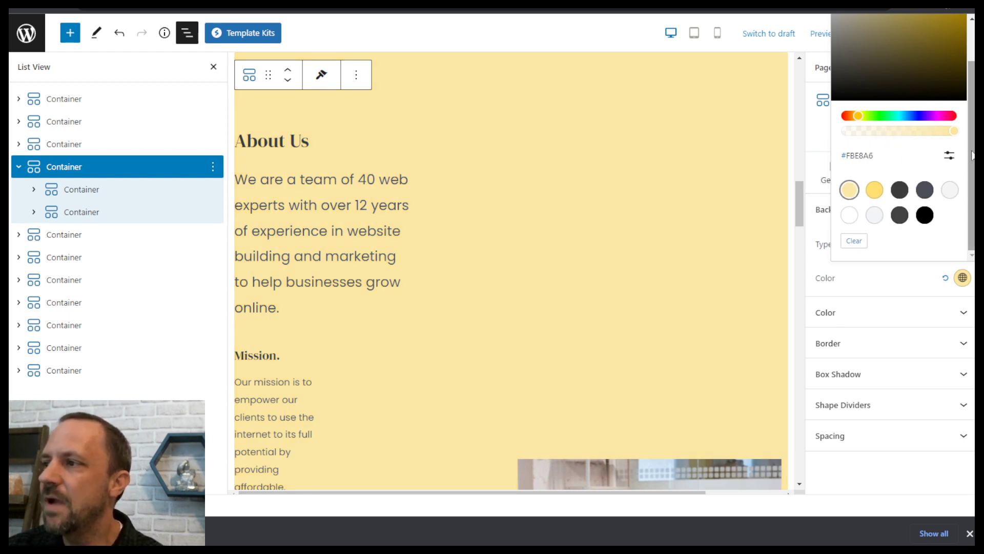
scroll(893, 158, up, 2)
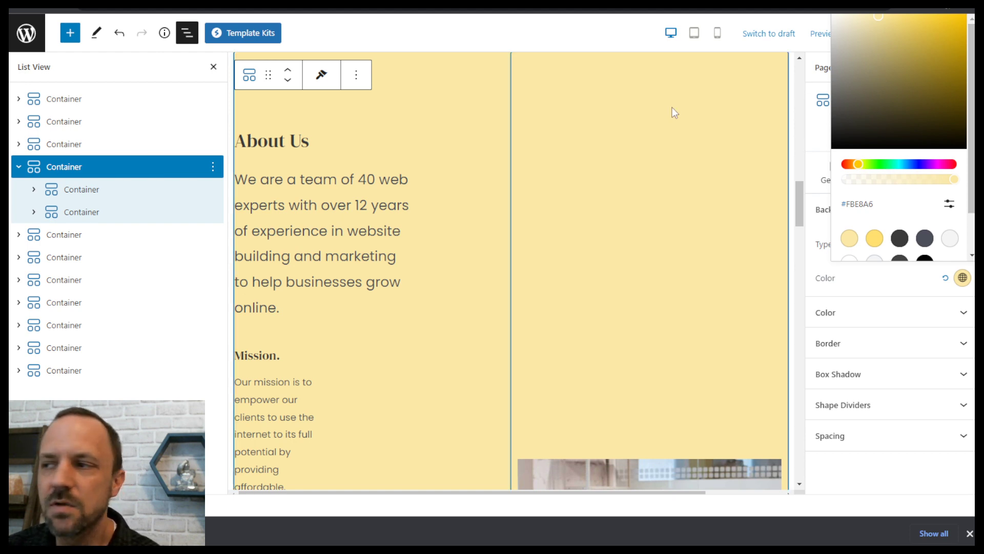
scroll(893, 153, down, 2)
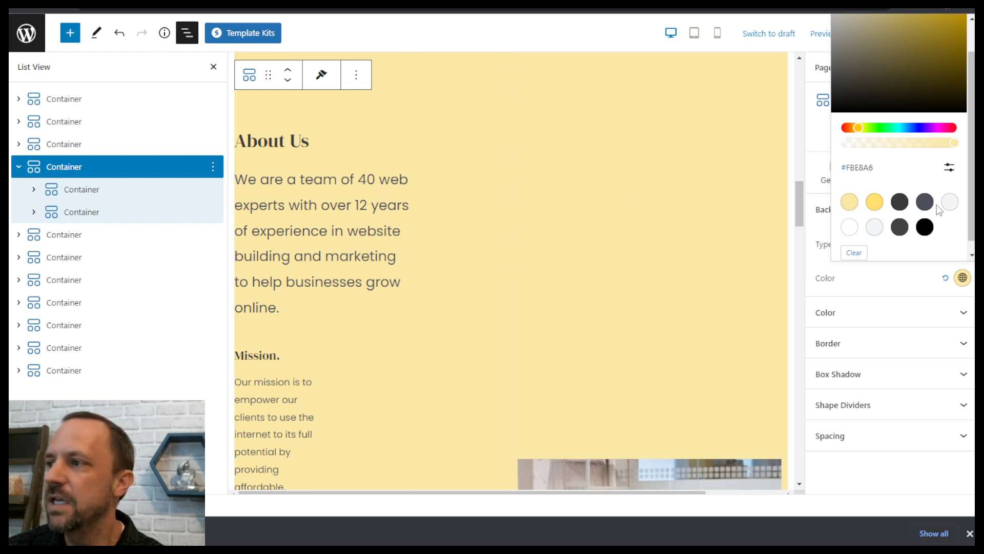
scroll(937, 205, up, 1)
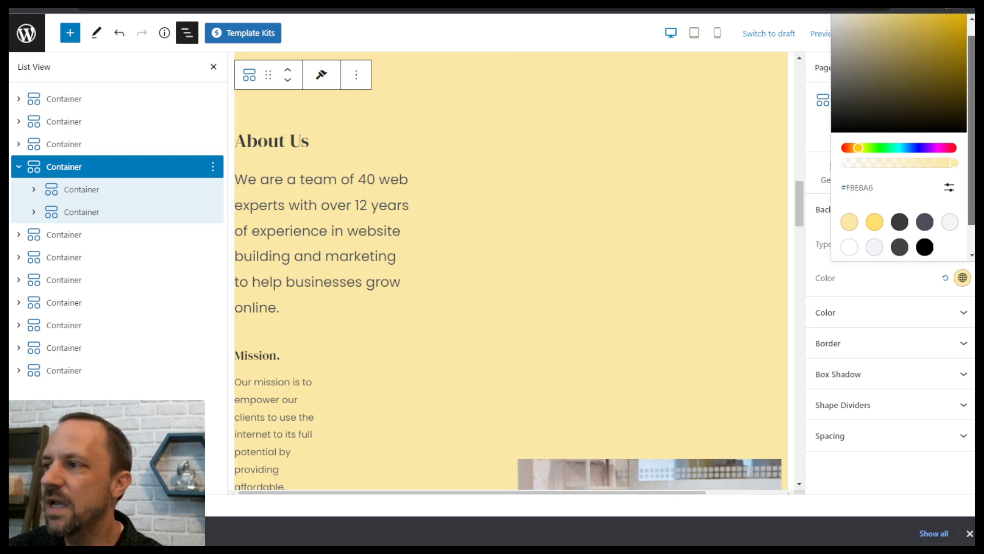
click(879, 148)
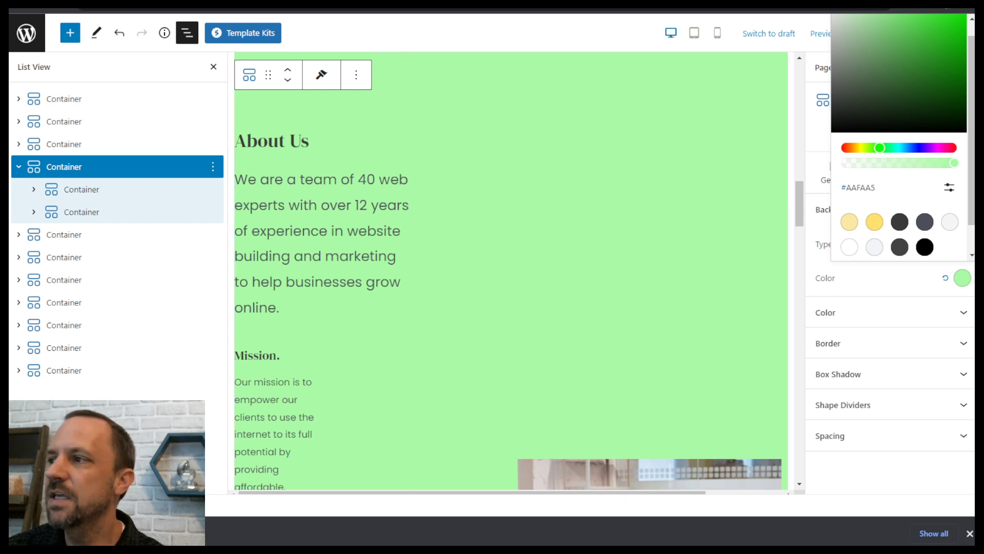
scroll(900, 193, down, 1)
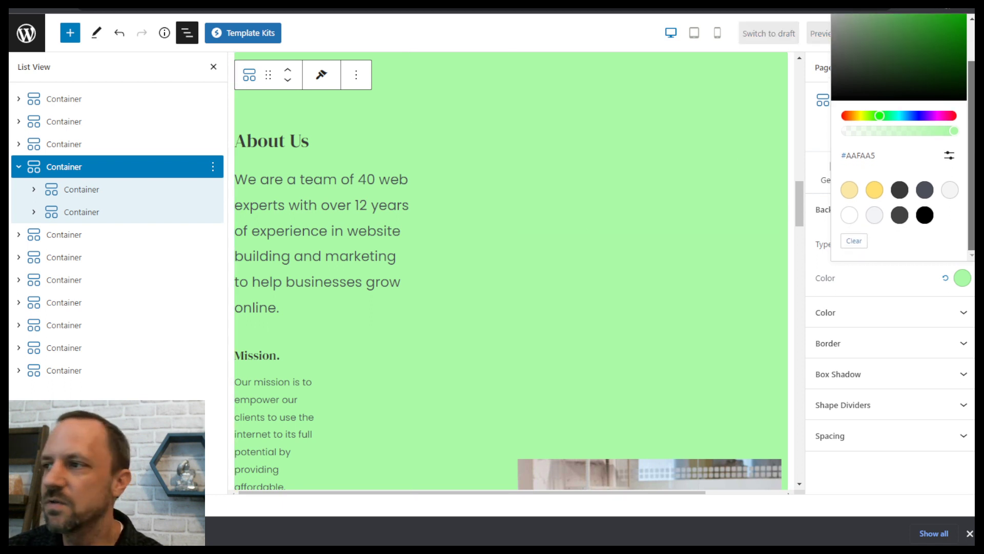
scroll(892, 113, up, 2)
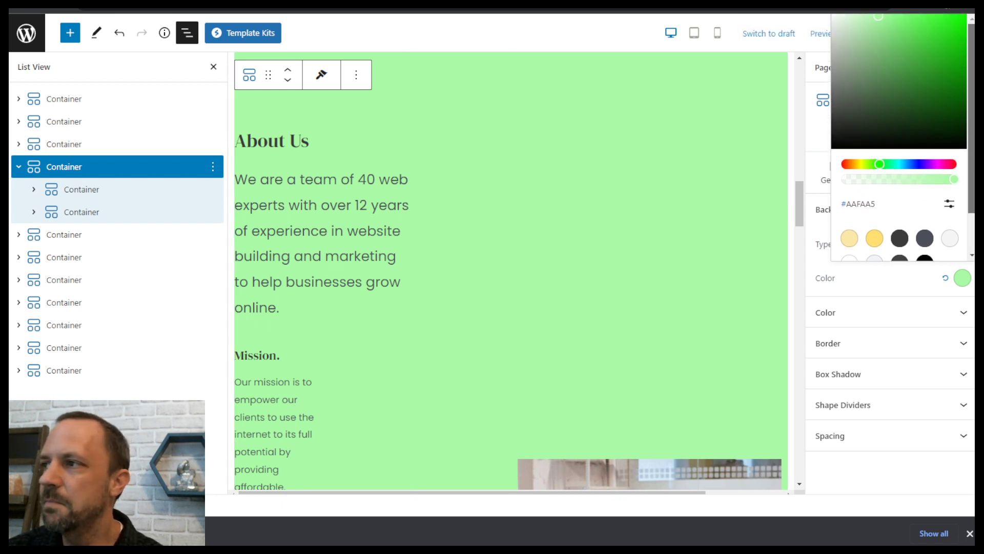
click(849, 239)
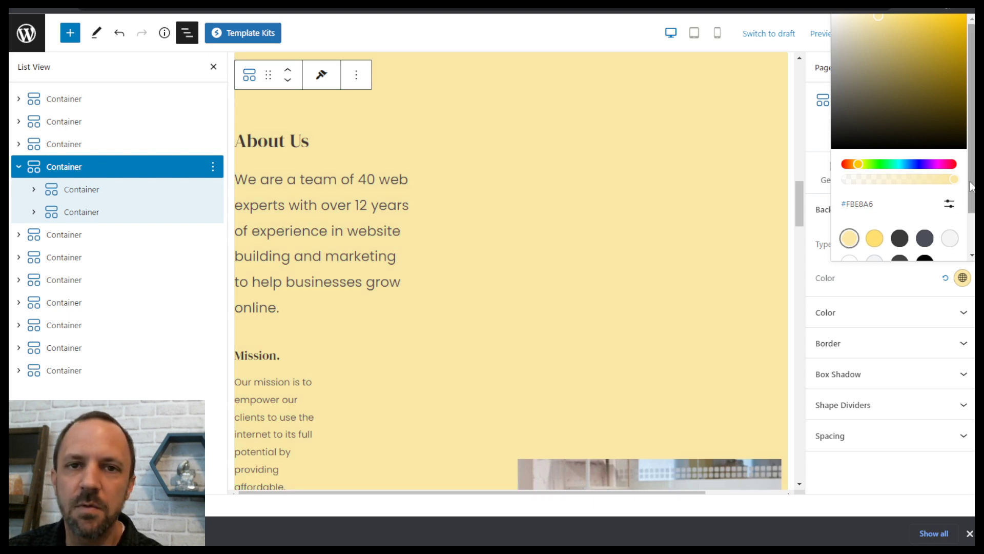